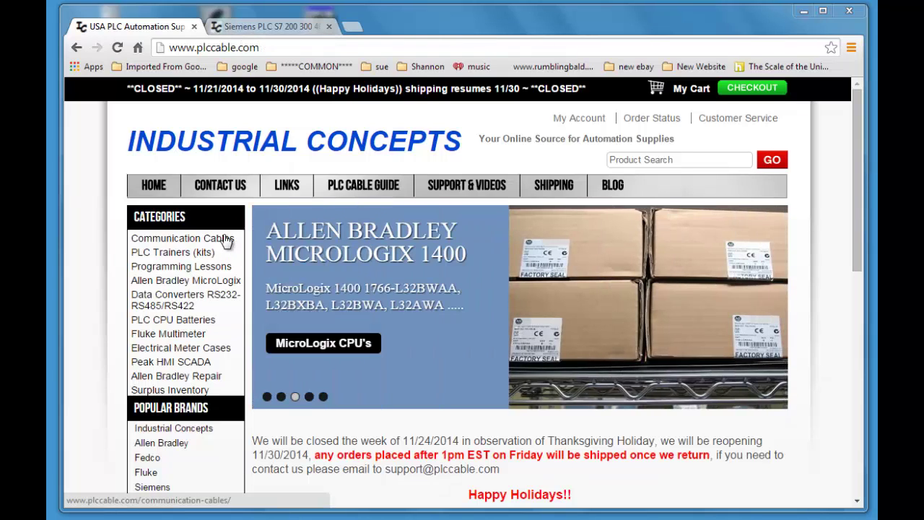
# Browse plcable.com's Siemens communication cables and open the $79.95 S7 200/300/400 USB to MPI ProfiBus DP PPI cable page
pyautogui.moveTo(226, 244)
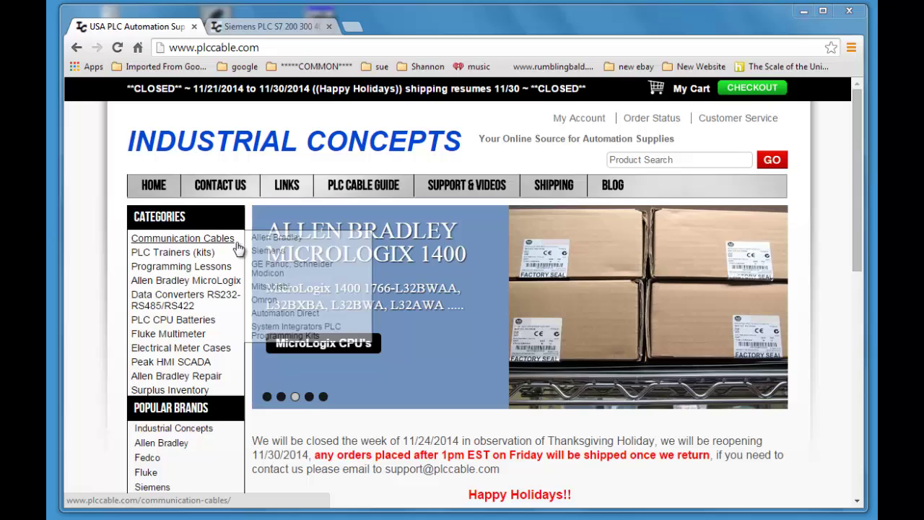
pyautogui.click(264, 250)
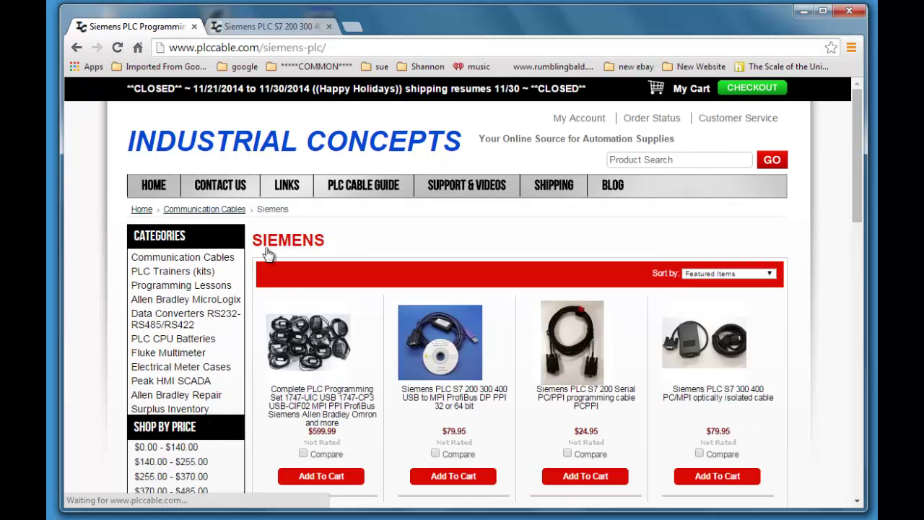
pyautogui.click(434, 401)
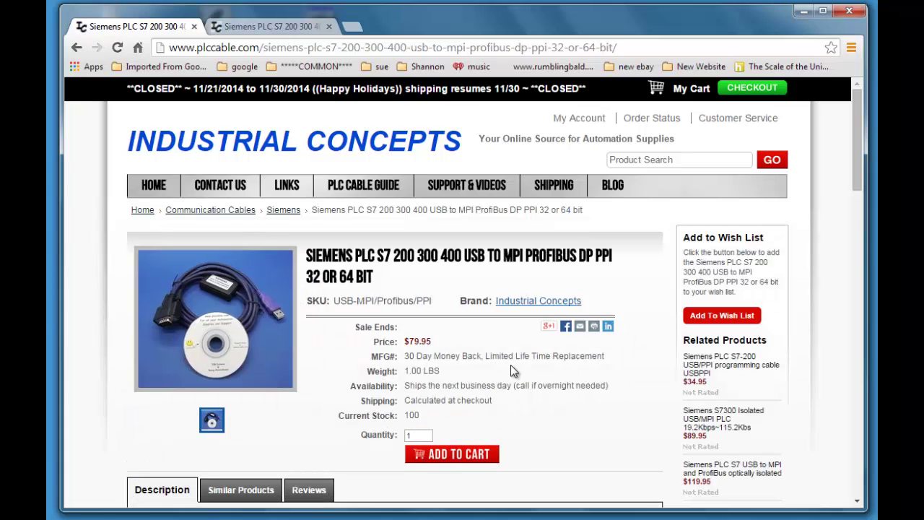
pyautogui.moveTo(860, 175)
pyautogui.mouseDown()
pyautogui.moveTo(859, 265)
pyautogui.moveTo(855, 172)
pyautogui.mouseUp()
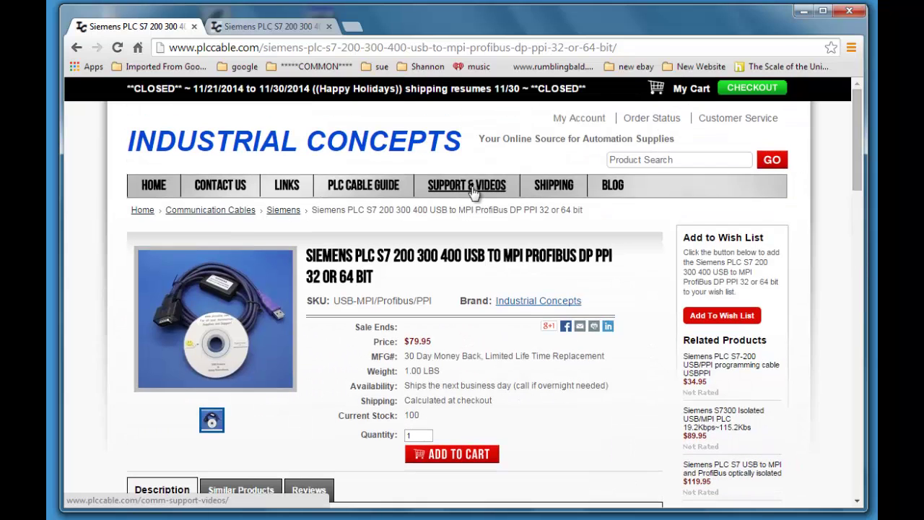
# Close Chrome and, in Device Manager, expand Ports to show COM1 and SIMATIC Devices to show the PC Adapter USB
pyautogui.click(851, 12)
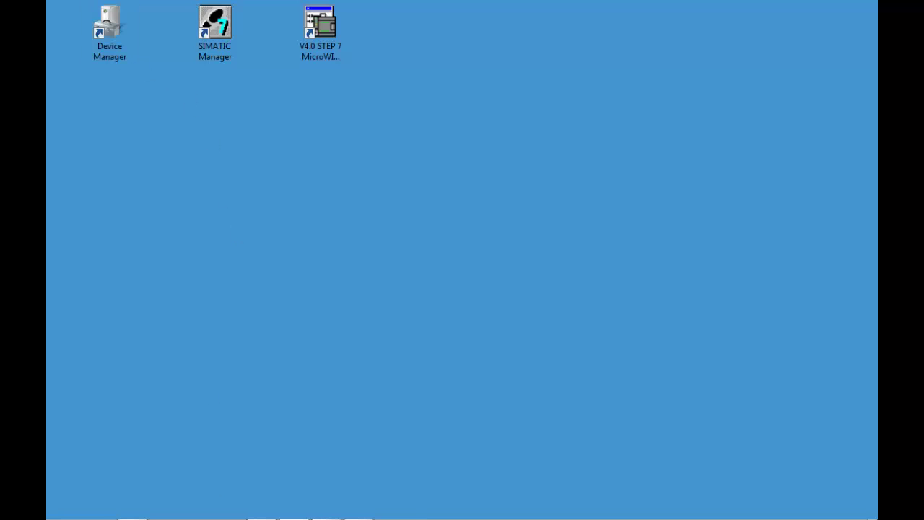
pyautogui.click(340, 514)
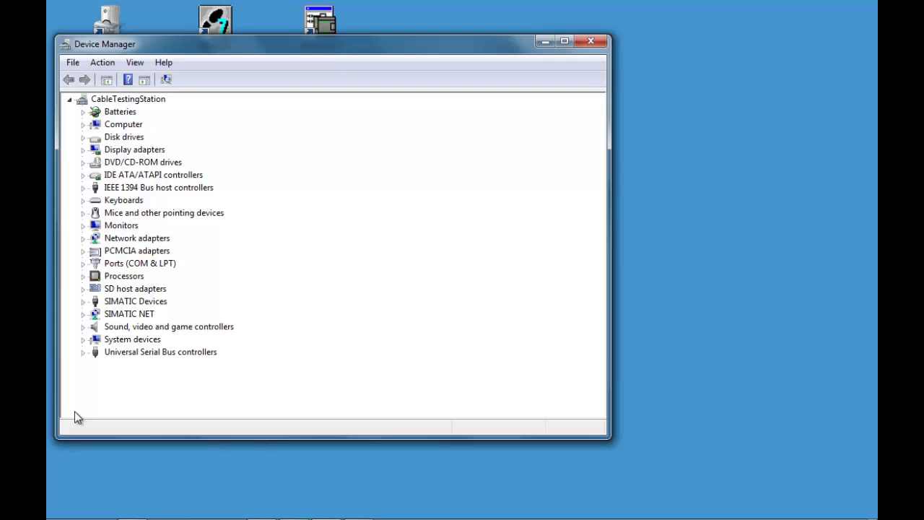
pyautogui.click(83, 264)
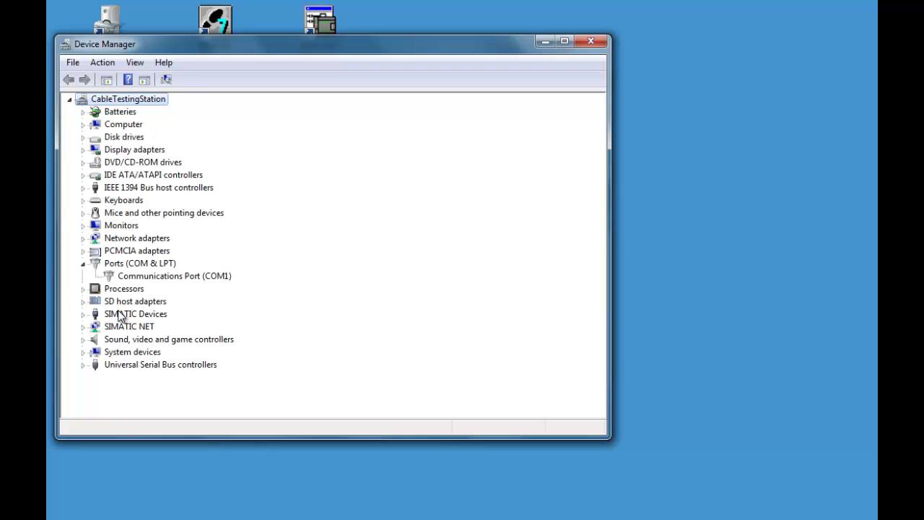
pyautogui.click(82, 315)
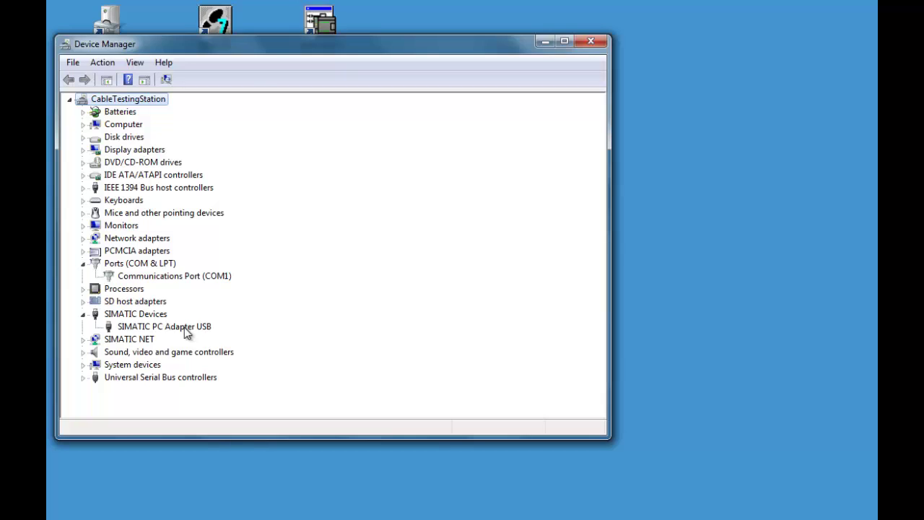
pyautogui.moveTo(248, 48); pyautogui.dragTo(278, 75)
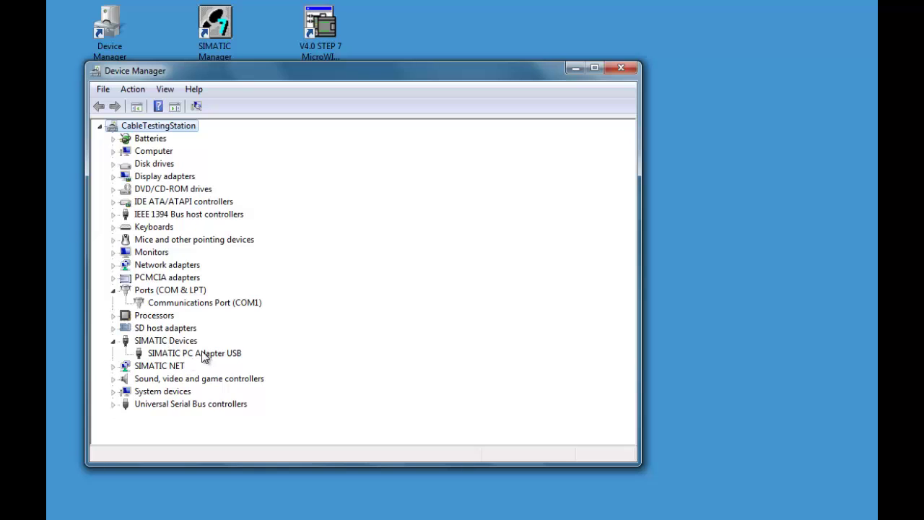
# Launch STEP 7-Micro/WIN, try uploading from the PLC, and open Communications after the error, showing PC/PPI cable (COM 3)
pyautogui.click(574, 70)
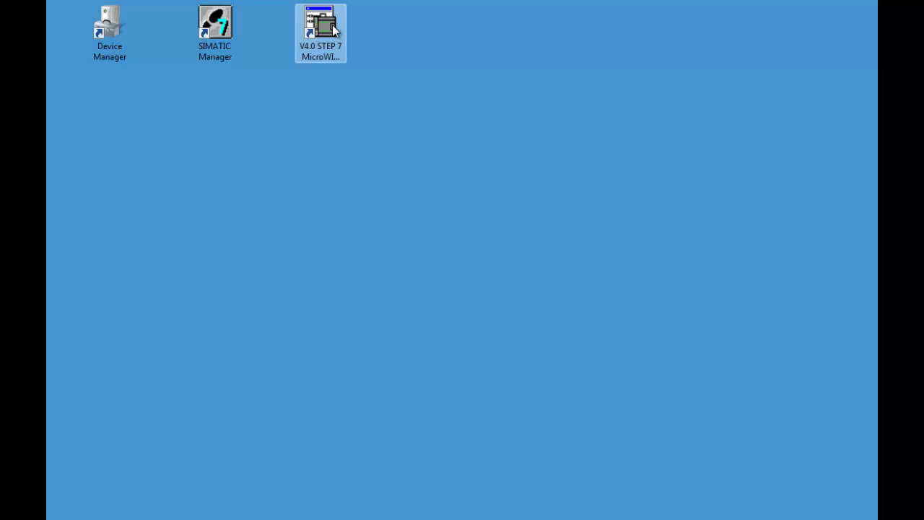
pyautogui.doubleClick(330, 33)
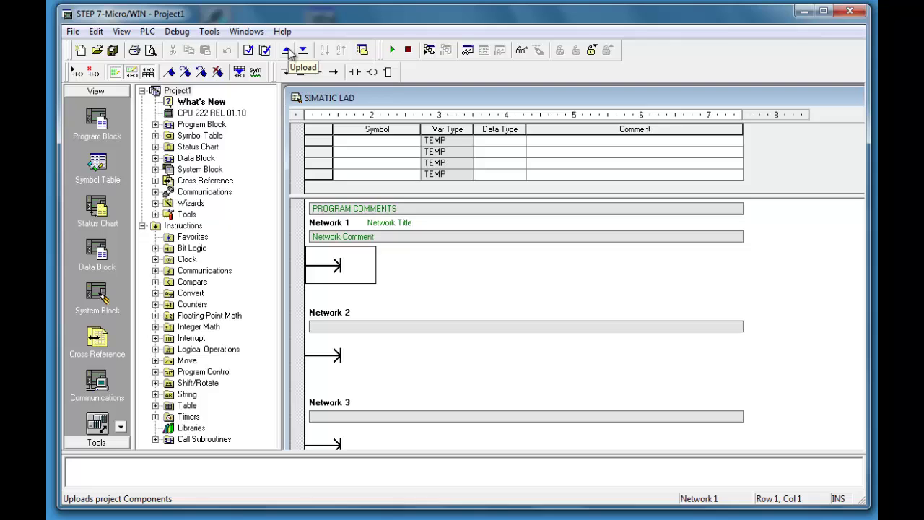
pyautogui.click(287, 51)
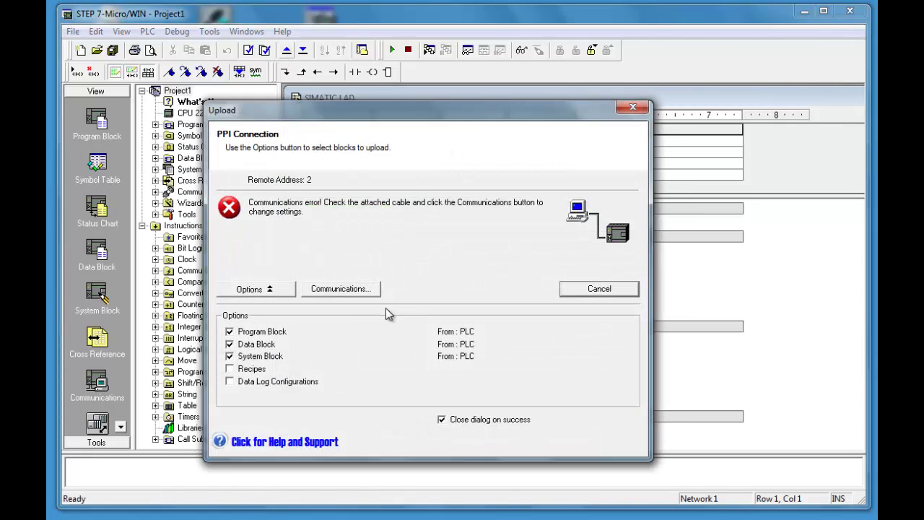
pyautogui.click(356, 290)
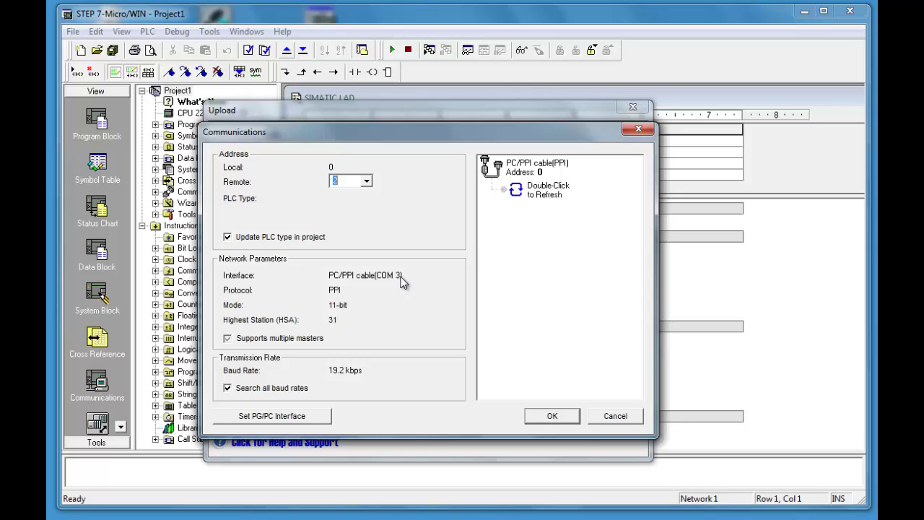
# Open Set PG/PC Interface from the Communications dialog, where PC/PPI cable(PPI) is currently in use
pyautogui.click(318, 417)
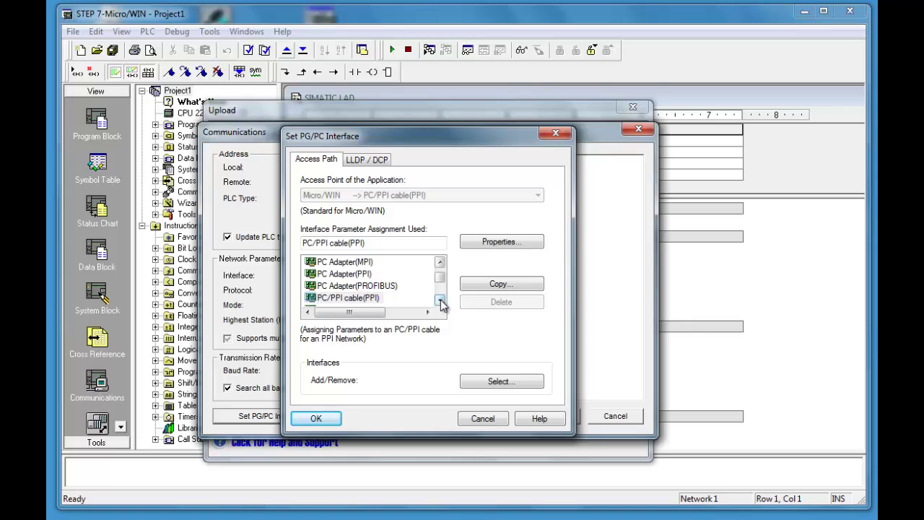
# Scroll the Interface Parameter Assignment list and select PC Adapter(PPI) instead of PC/PPI cable(PPI)
pyautogui.click(441, 304)
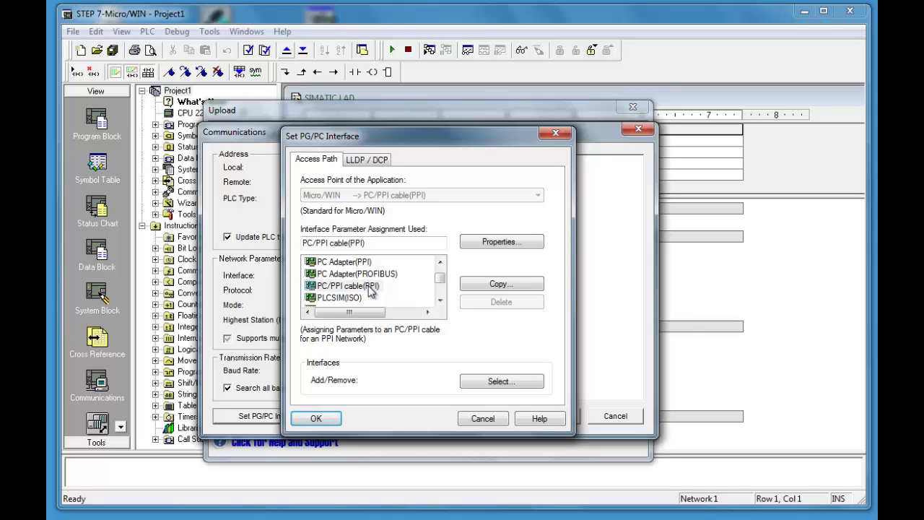
pyautogui.click(440, 301)
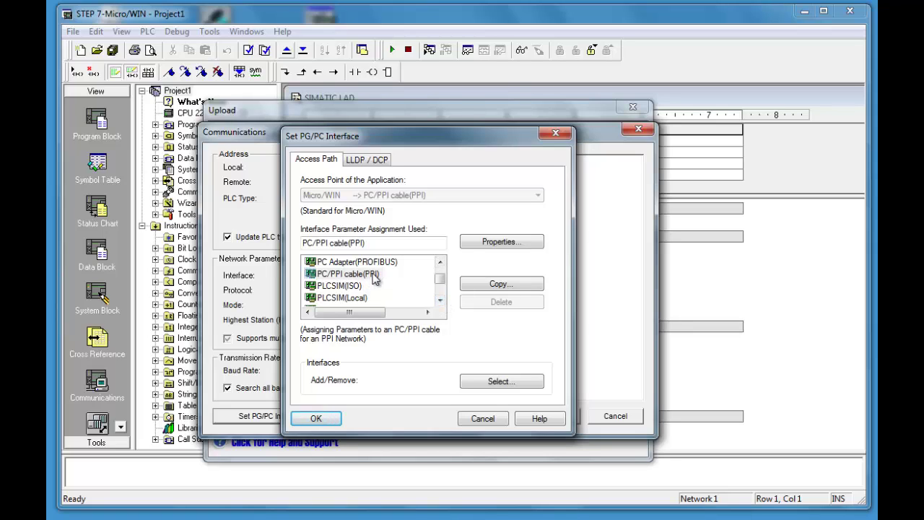
pyautogui.click(440, 300)
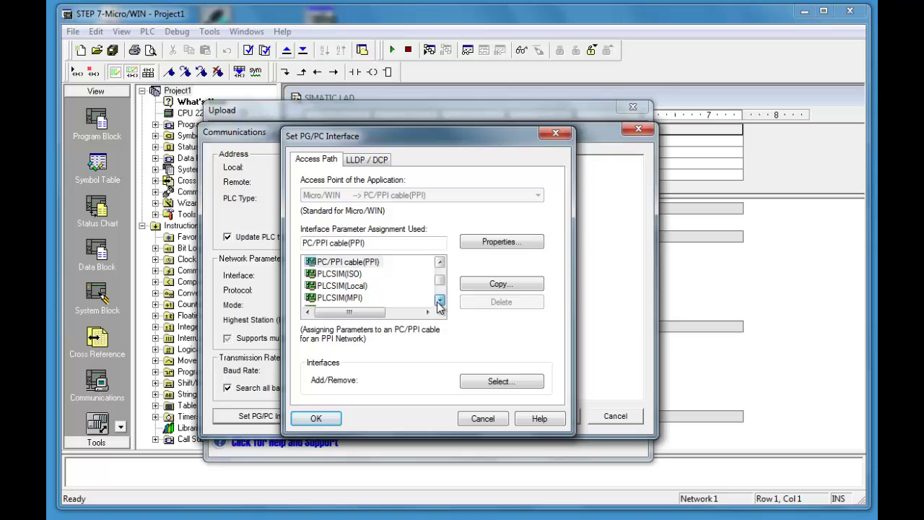
pyautogui.click(440, 300)
pyautogui.click(440, 300)
pyautogui.click(440, 301)
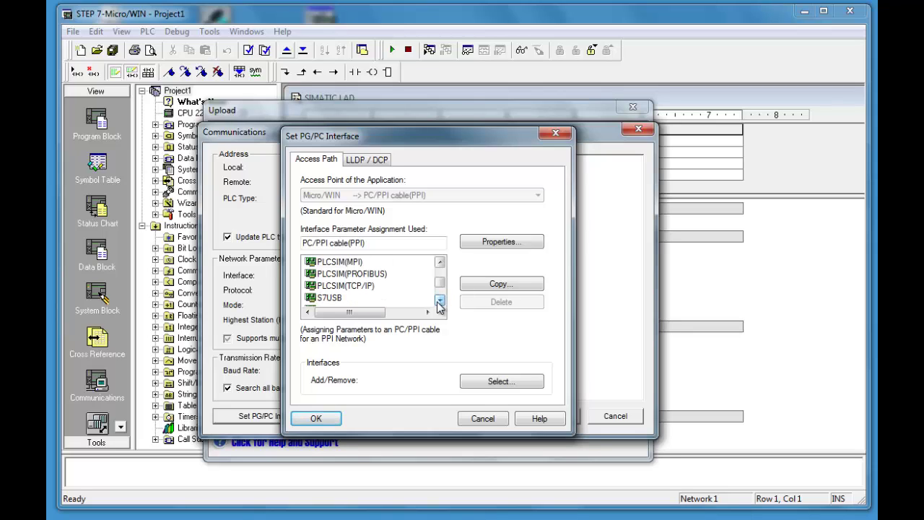
pyautogui.click(440, 300)
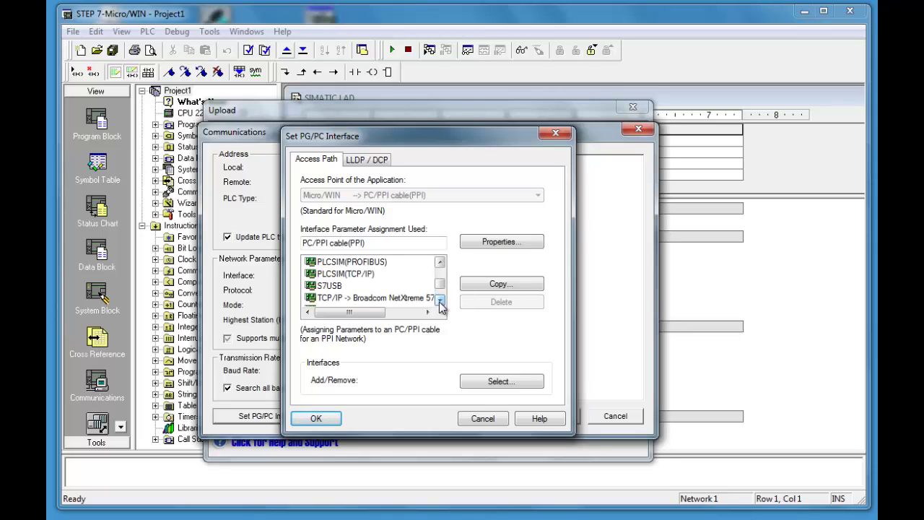
pyautogui.click(440, 301)
pyautogui.click(439, 301)
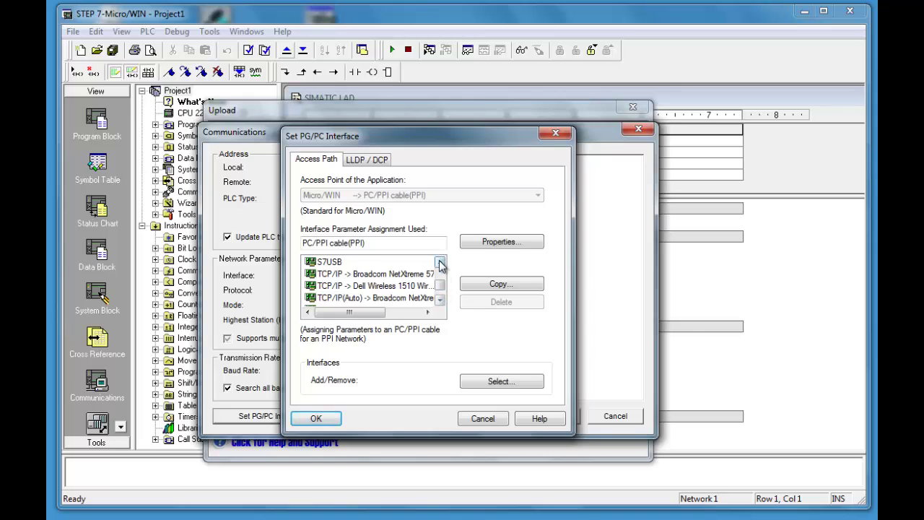
pyautogui.click(440, 263)
pyautogui.click(439, 262)
pyautogui.click(440, 262)
pyautogui.click(440, 262)
pyautogui.click(439, 262)
pyautogui.click(440, 262)
pyautogui.click(440, 262)
pyautogui.click(440, 262)
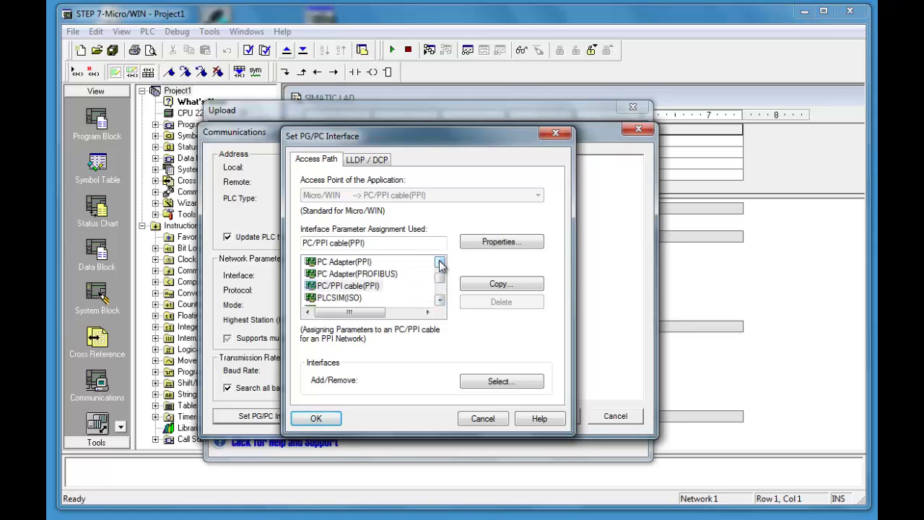
pyautogui.click(440, 263)
pyautogui.click(440, 262)
pyautogui.click(439, 262)
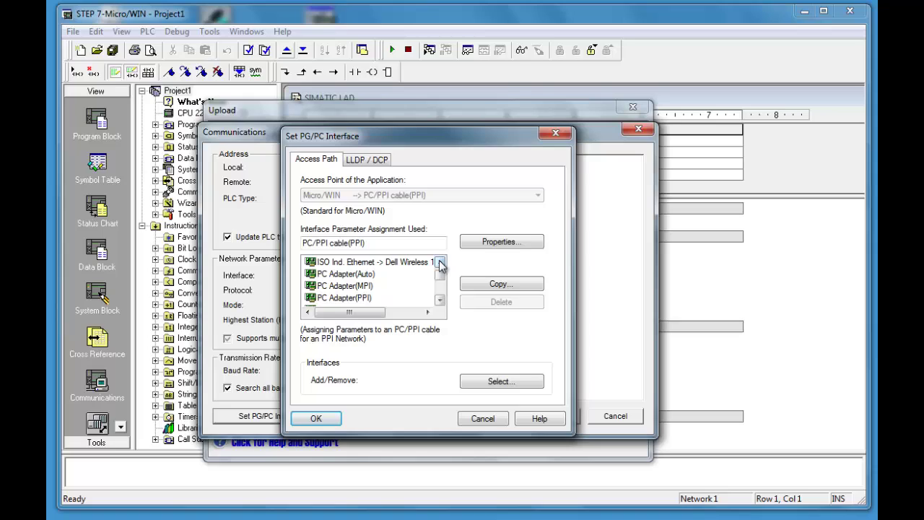
pyautogui.click(345, 299)
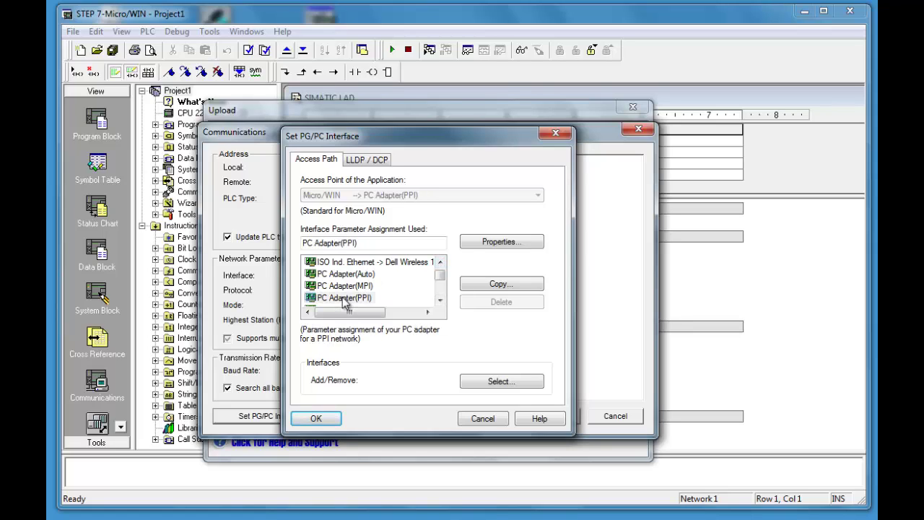
pyautogui.click(495, 244)
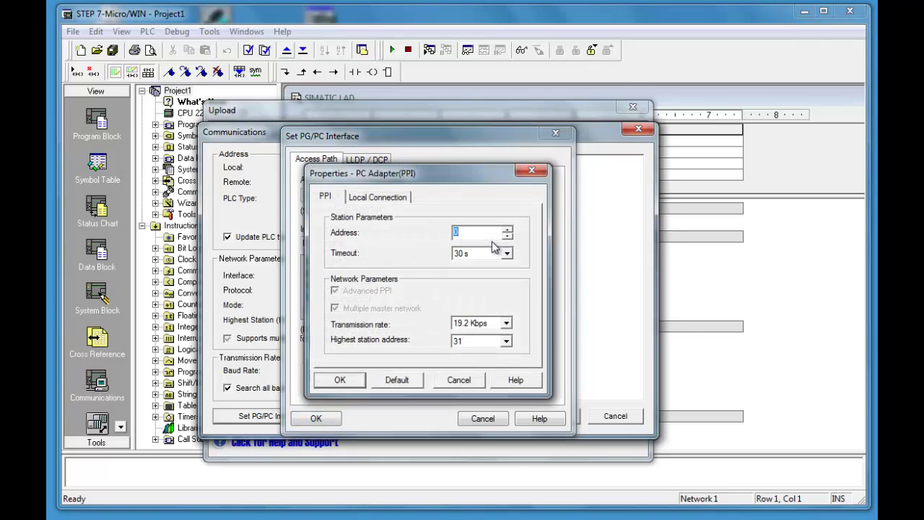
pyautogui.click(375, 199)
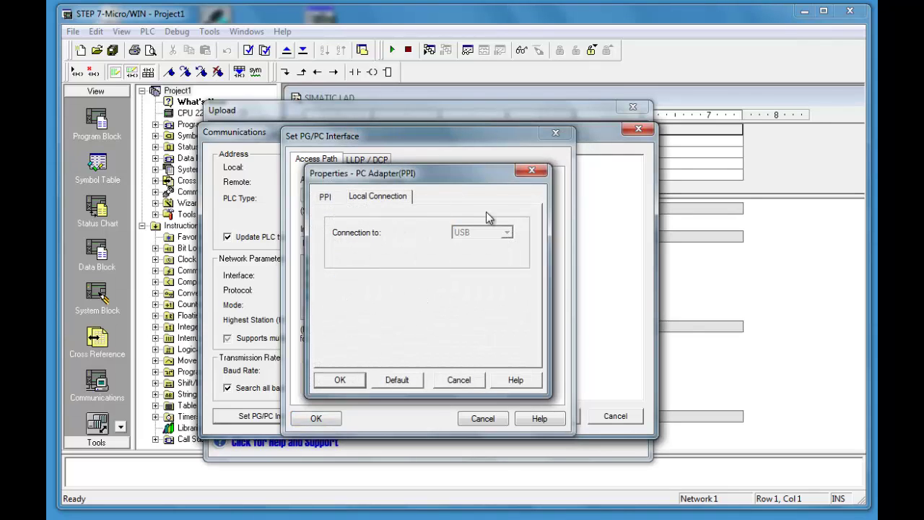
pyautogui.click(325, 203)
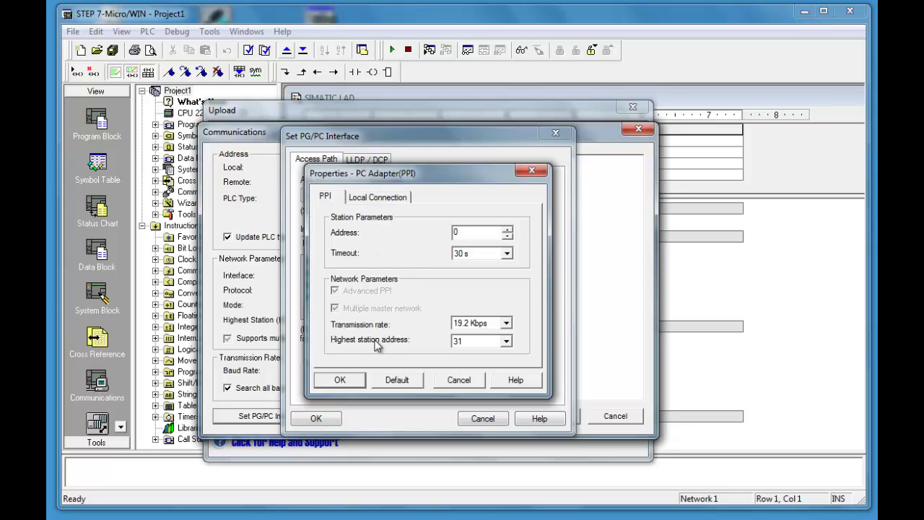
# Confirm the adapter properties and PC Adapter(PPI) choice, accepting the access-path warning, giving PPI at address 2, 19.2 kbps
pyautogui.click(353, 382)
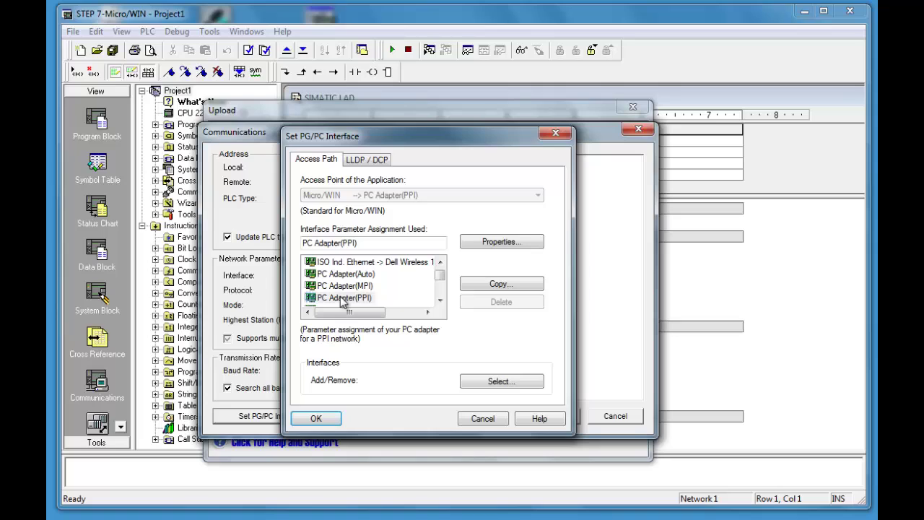
pyautogui.click(330, 422)
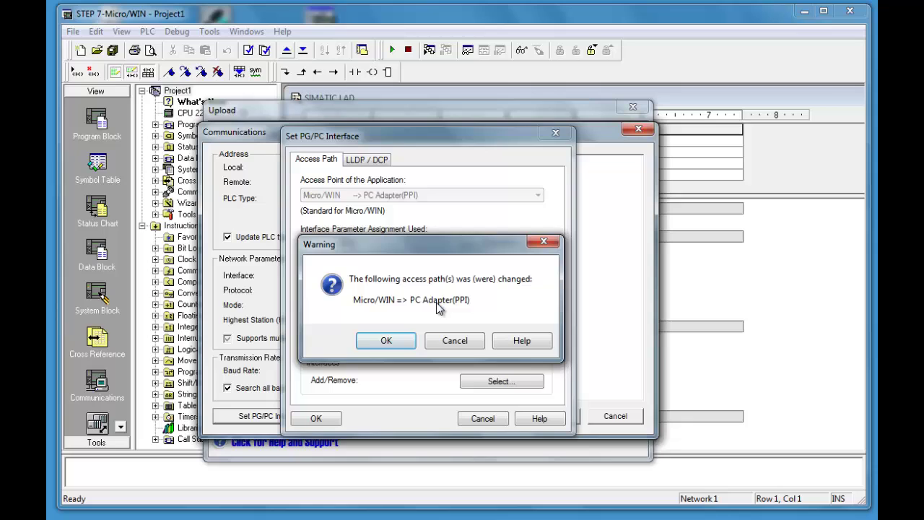
pyautogui.click(402, 340)
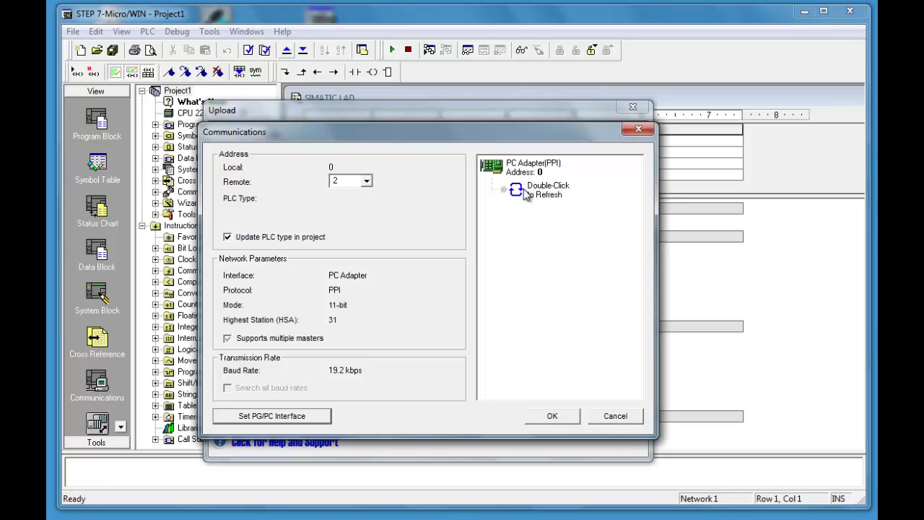
# Refresh the PPI network scan so the CPU 222 REL 01.10 at address 2 is detected
pyautogui.doubleClick(524, 190)
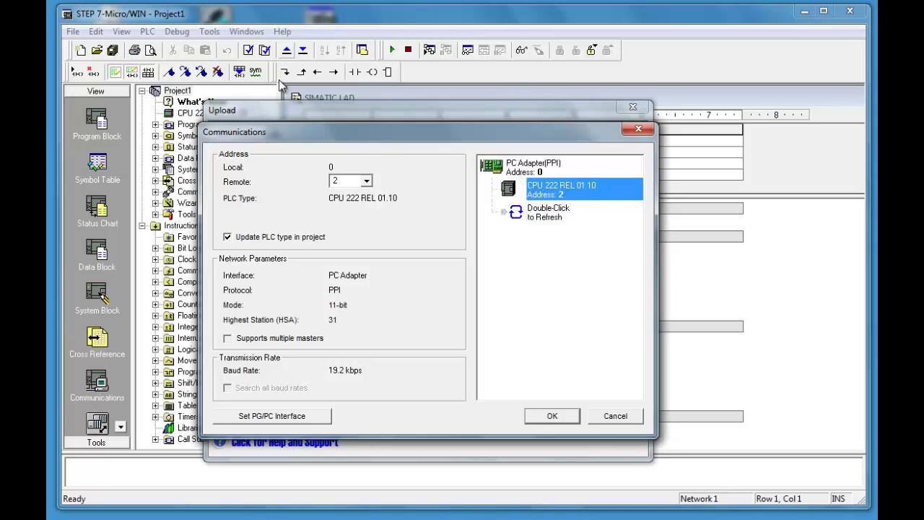
# Upload the CPU 222 program, bringing in the T32 TON timer and MOV to VW100 networks
pyautogui.click(550, 417)
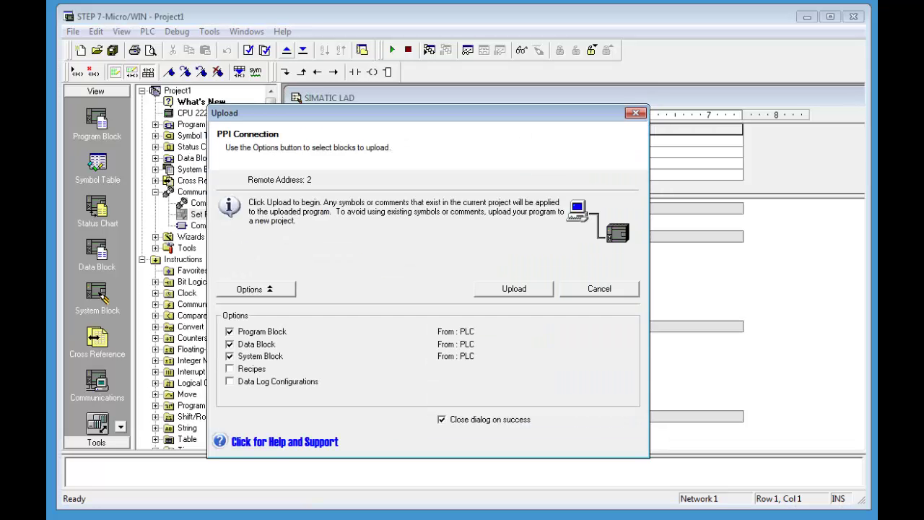
pyautogui.press('Return')
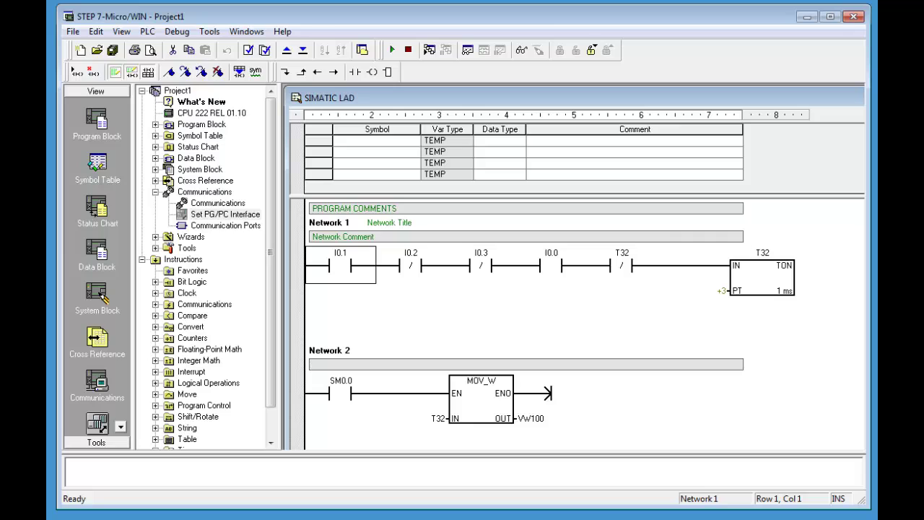
# Close STEP 7-Micro/WIN and start SIMATIC Manager with no project, on the PC Adapter(PROFIBUS) interface
pyautogui.click(853, 16)
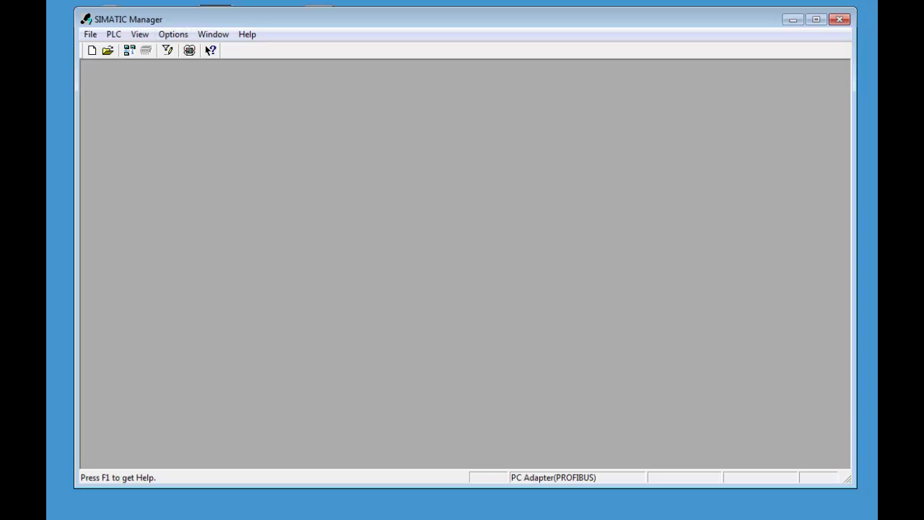
# Change SIMATIC Manager's PG/PC interface from PC Adapter(PROFIBUS) to PC Adapter(MPI) and accept the access-path warning
pyautogui.click(174, 33)
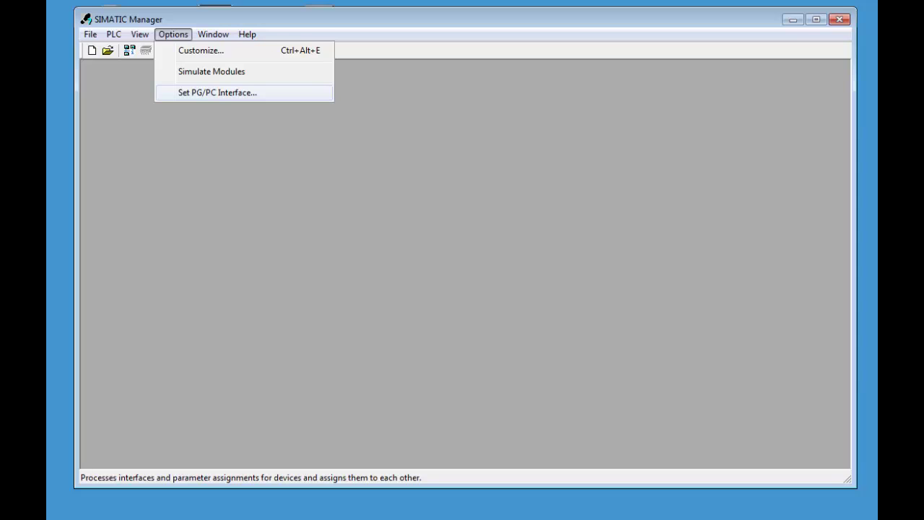
pyautogui.press('Return')
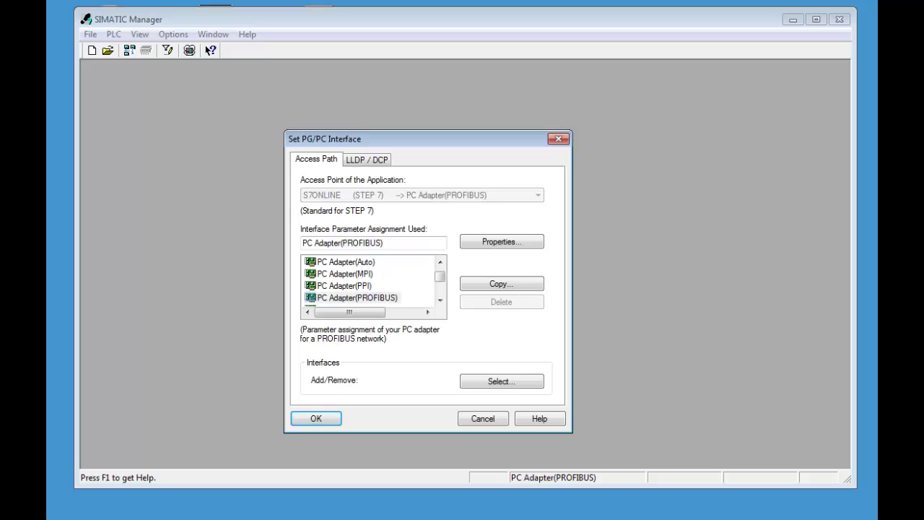
pyautogui.click(346, 274)
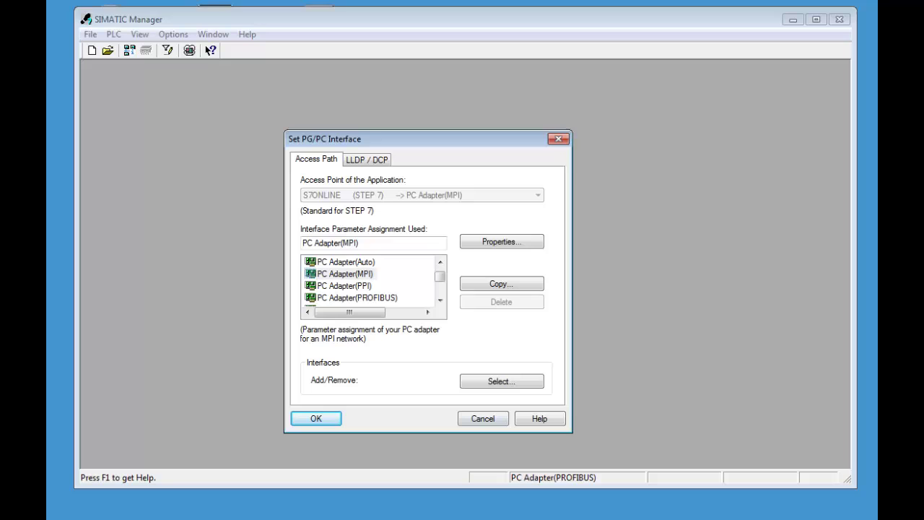
pyautogui.press('Return')
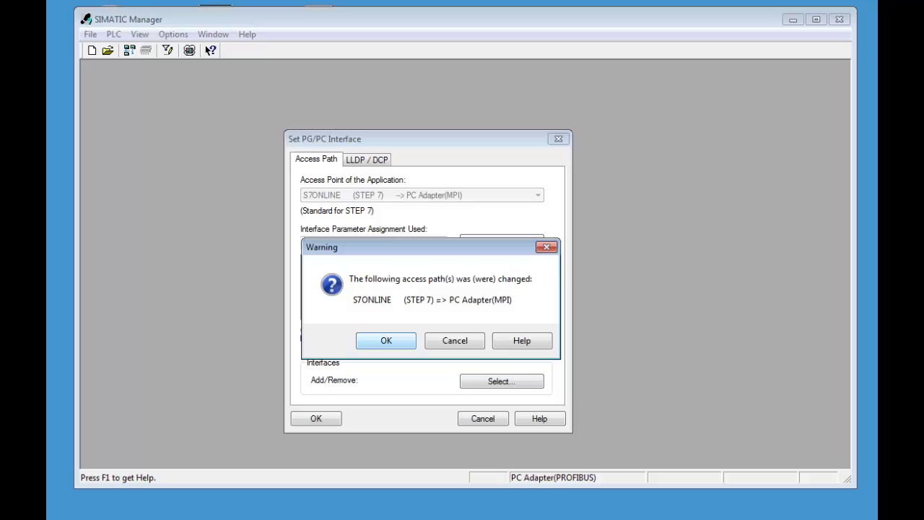
pyautogui.press('Return')
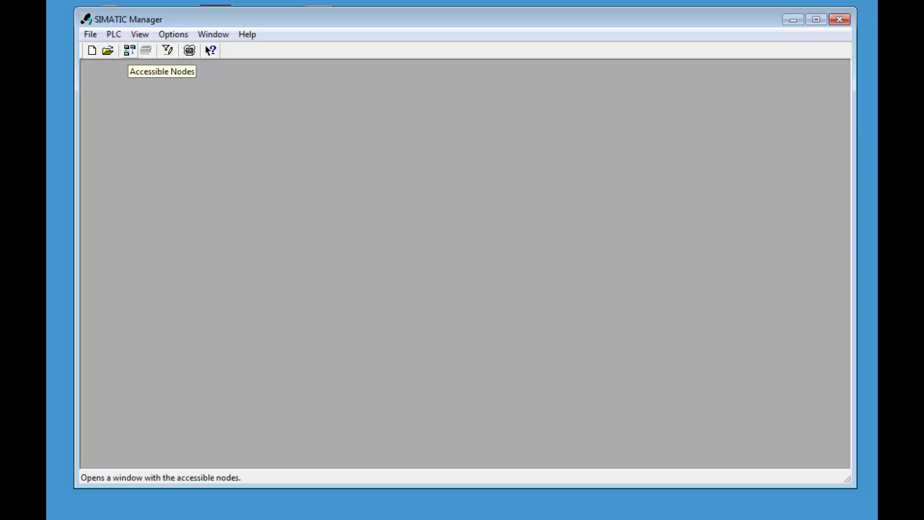
# List the online blocks of node MPI = 2 and select OB121 and OB1
pyautogui.click(129, 50)
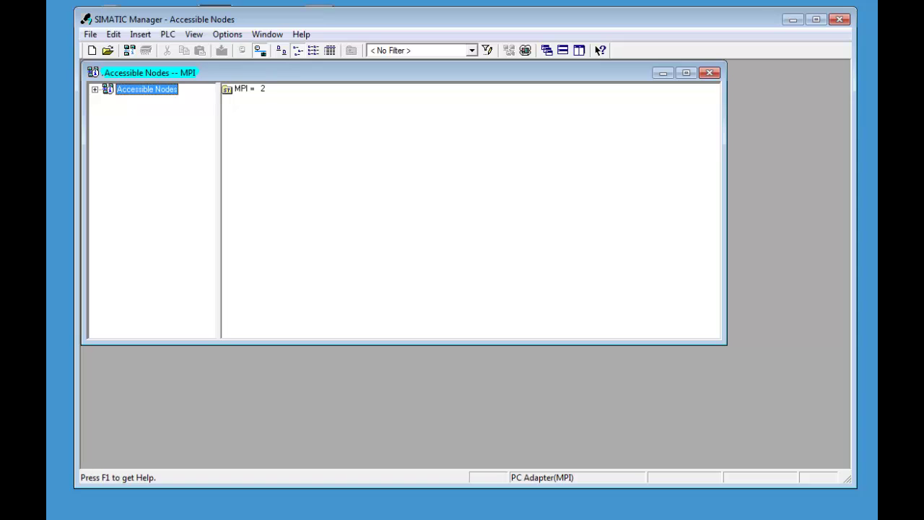
pyautogui.press('Right')
pyautogui.press('KP_Multiply')
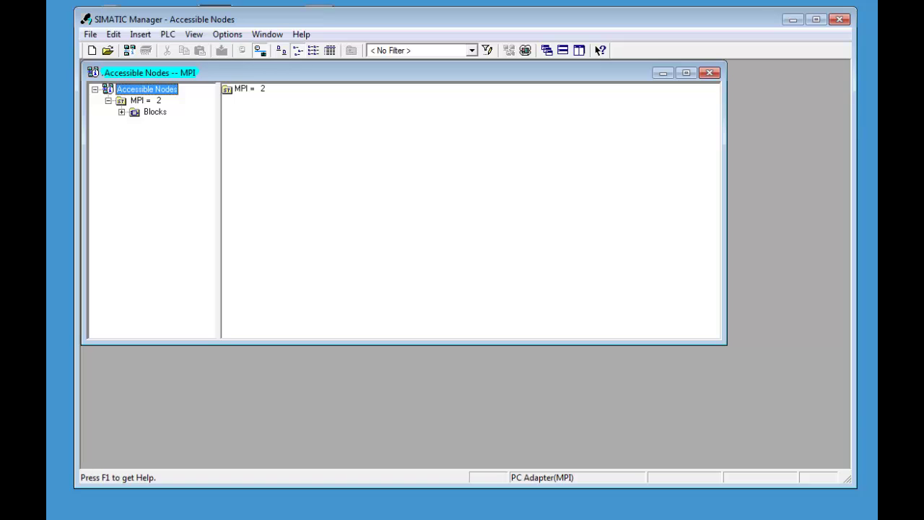
pyautogui.click(155, 112)
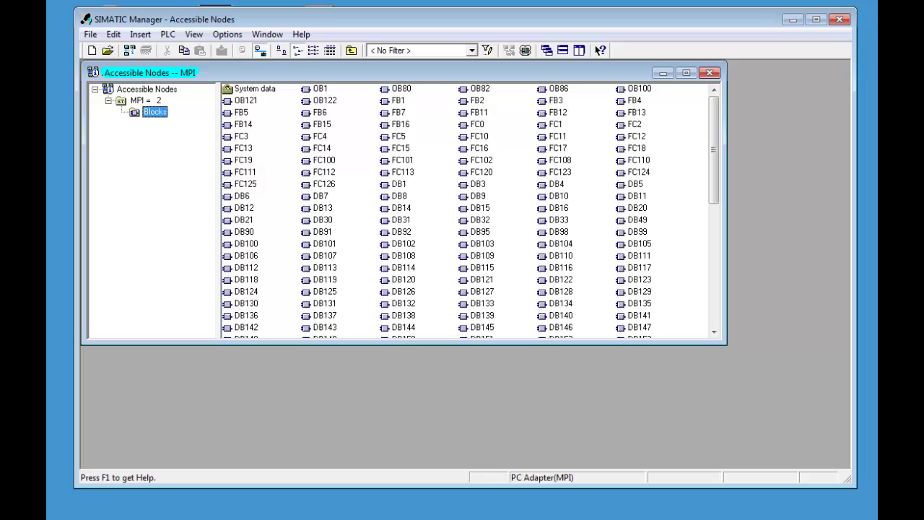
pyautogui.click(246, 101)
pyautogui.click(320, 88)
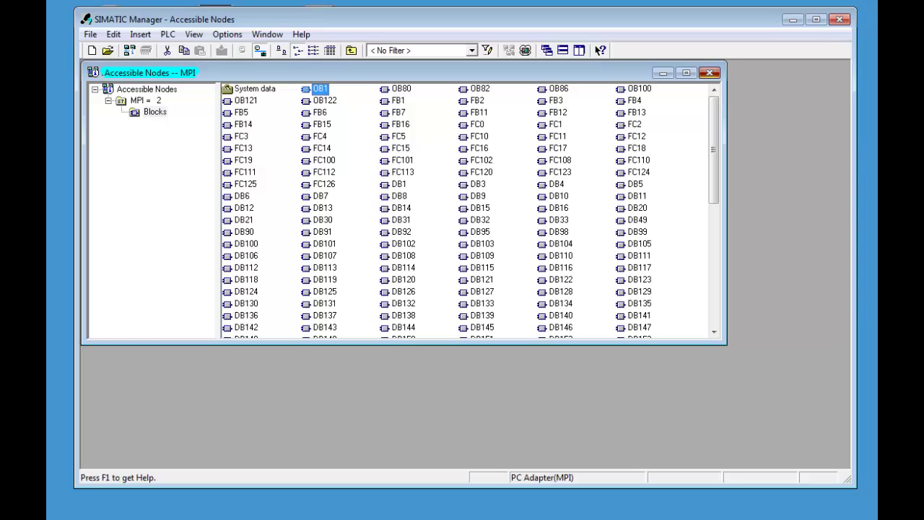
# Close the MPI nodes view and set the PG/PC interface to PC Adapter(PROFIBUS), accepting the warning
pyautogui.click(709, 72)
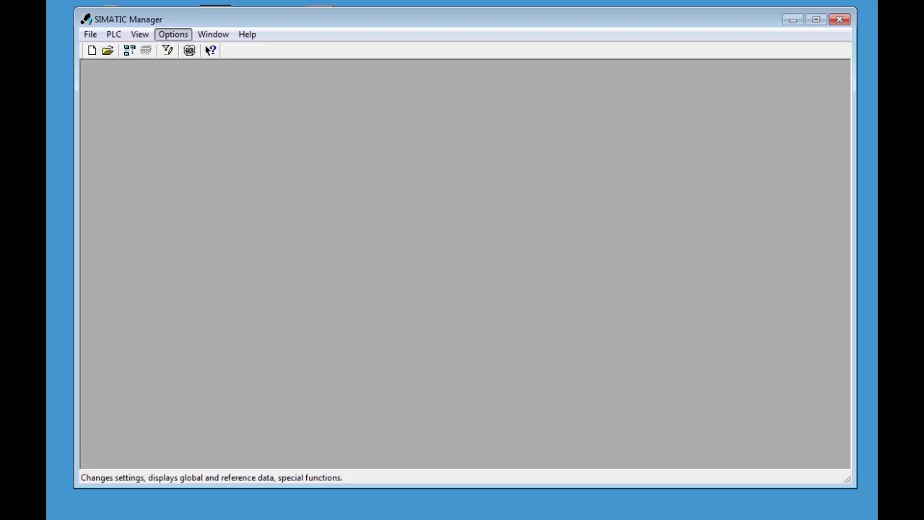
pyautogui.press('Down')
pyautogui.press('Down')
pyautogui.press('Down')
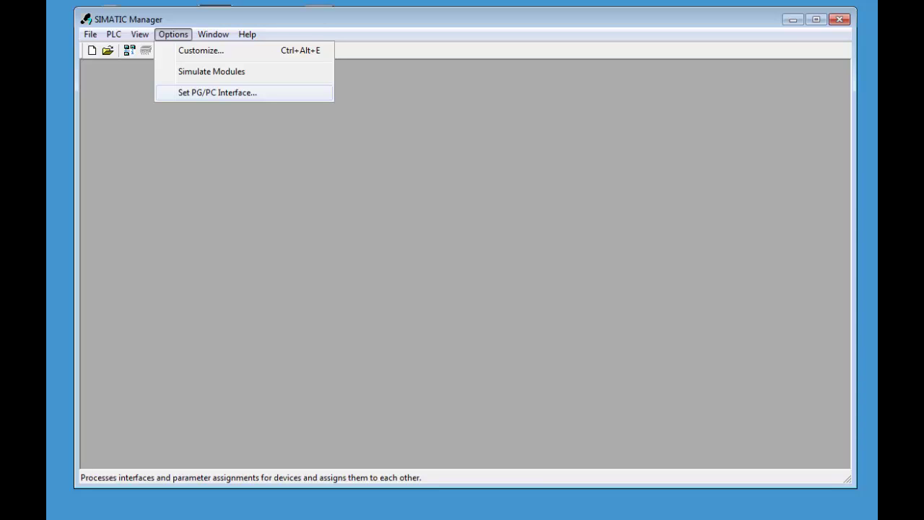
pyautogui.press('Return')
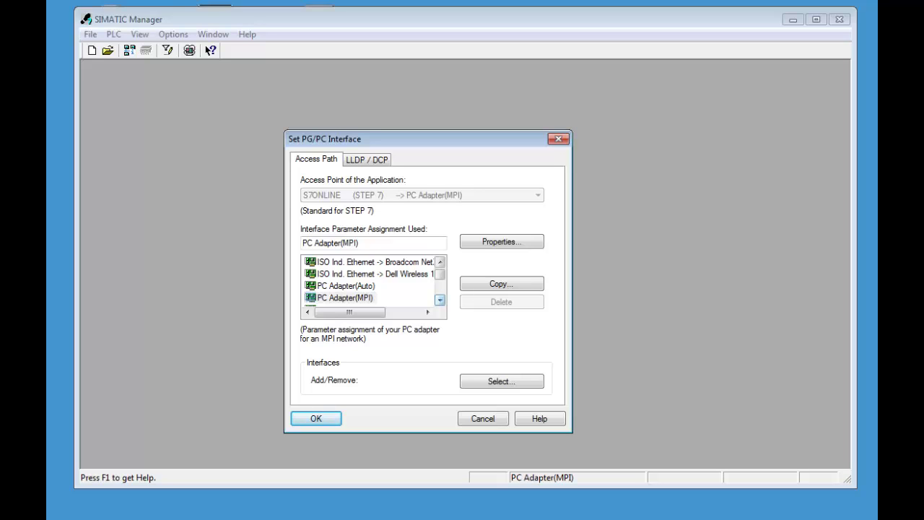
pyautogui.click(440, 300)
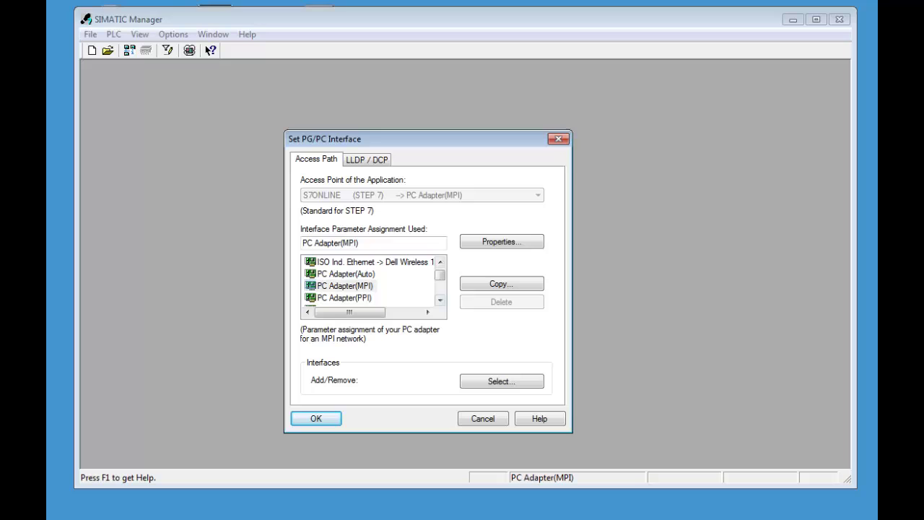
pyautogui.click(439, 300)
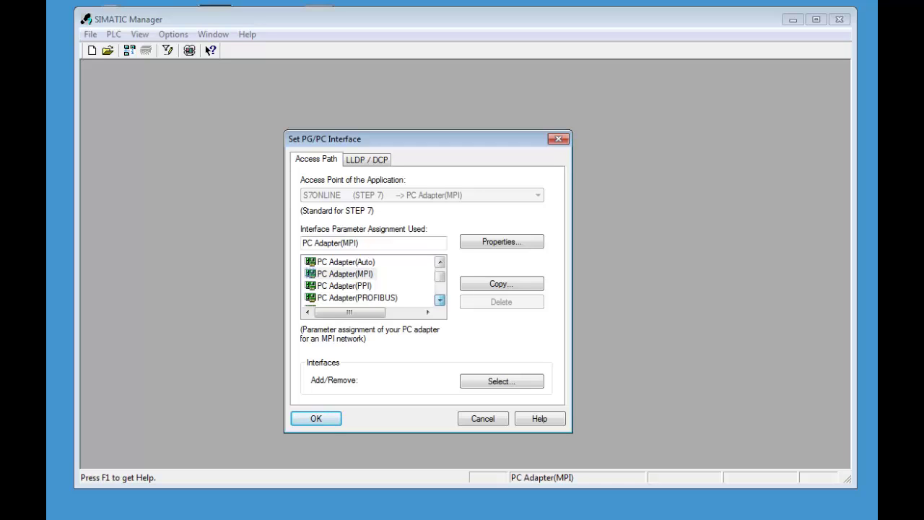
pyautogui.click(358, 298)
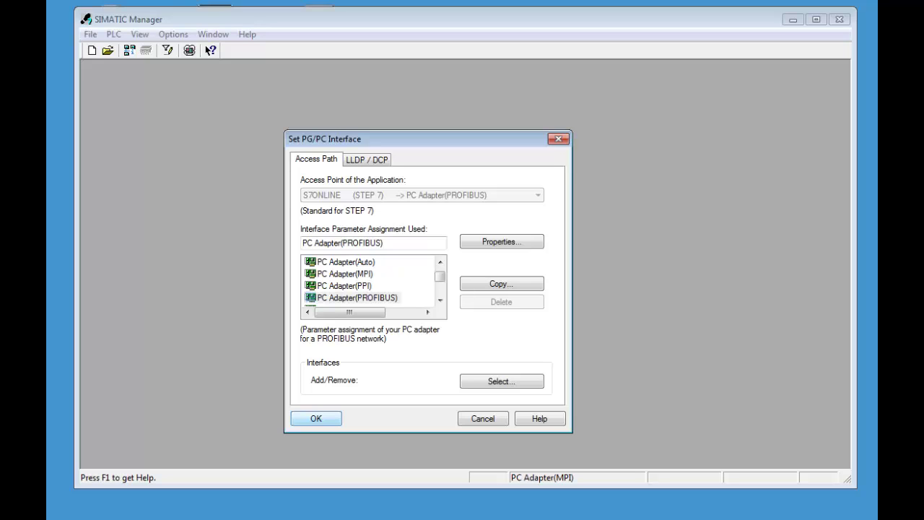
pyautogui.press('Return')
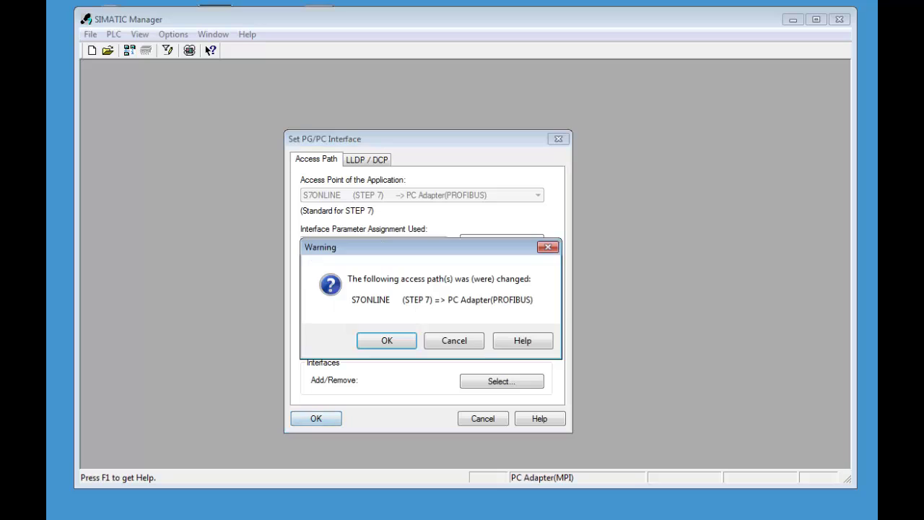
pyautogui.press('Return')
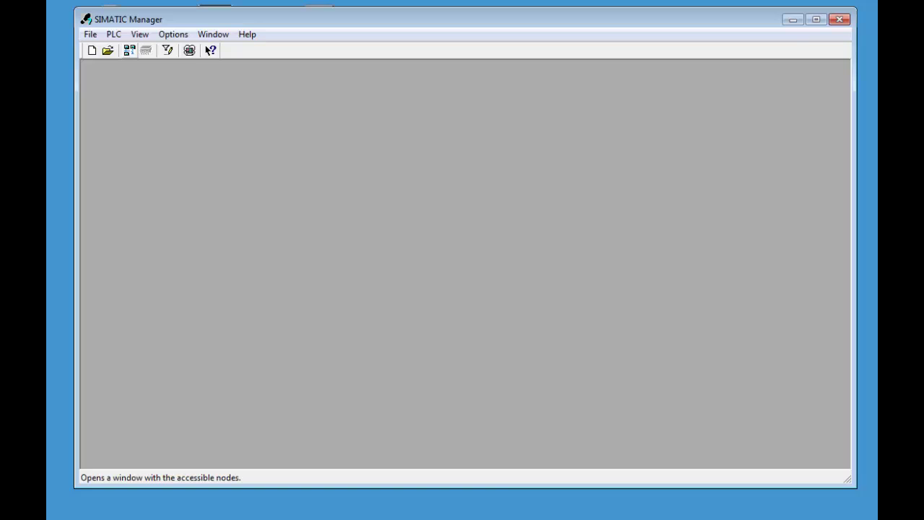
# List the blocks of node PROFIBUS = 2 under Accessible Nodes and select OB1
pyautogui.click(129, 50)
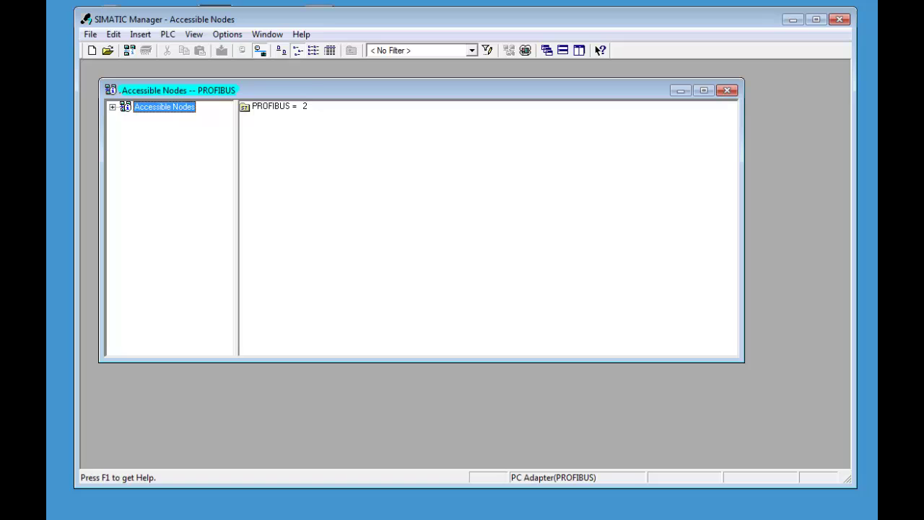
pyautogui.press('Right')
pyautogui.click(172, 129)
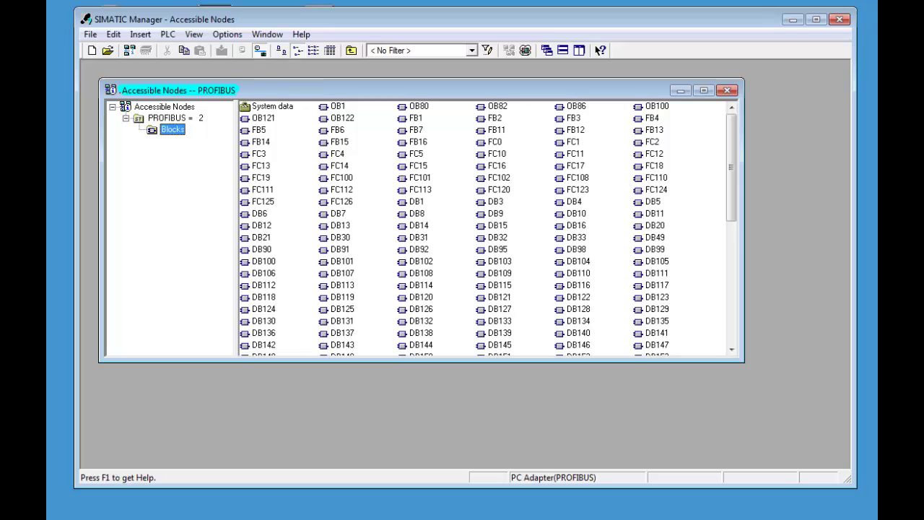
pyautogui.click(338, 106)
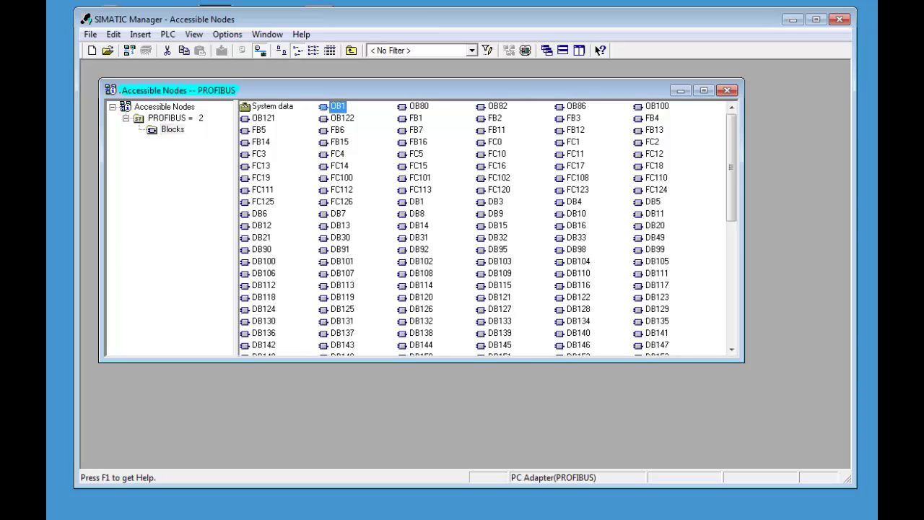